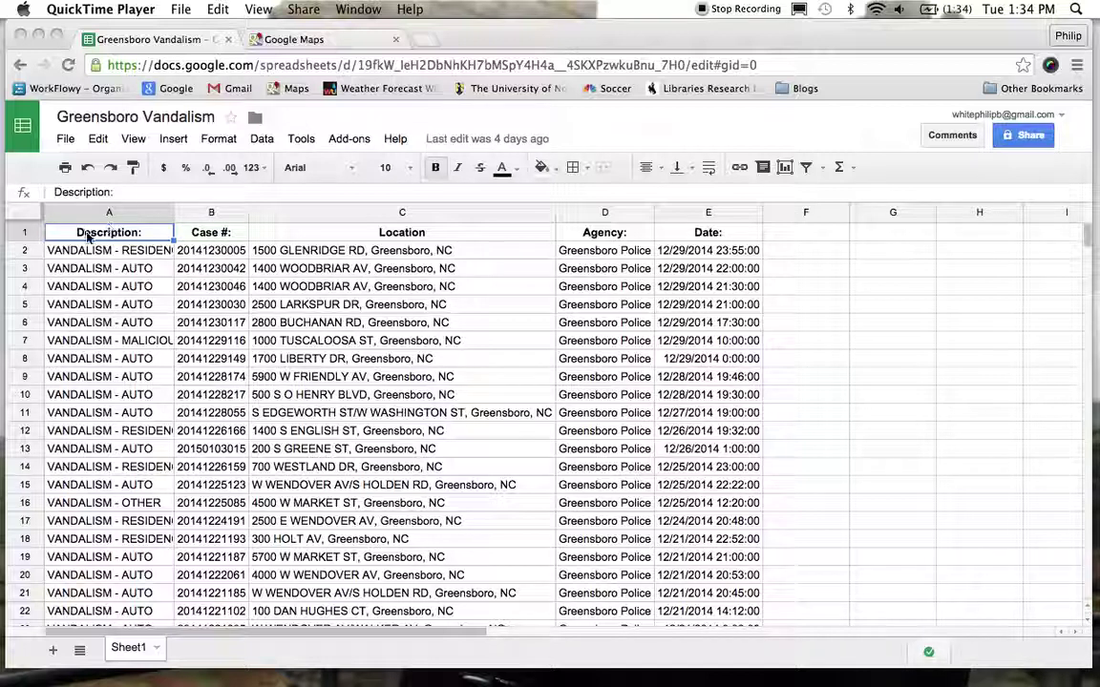
Review the Description, Case #, Location, Agency and Date column headers of the Greensboro Vandalism spreadsheet.
click(215, 233)
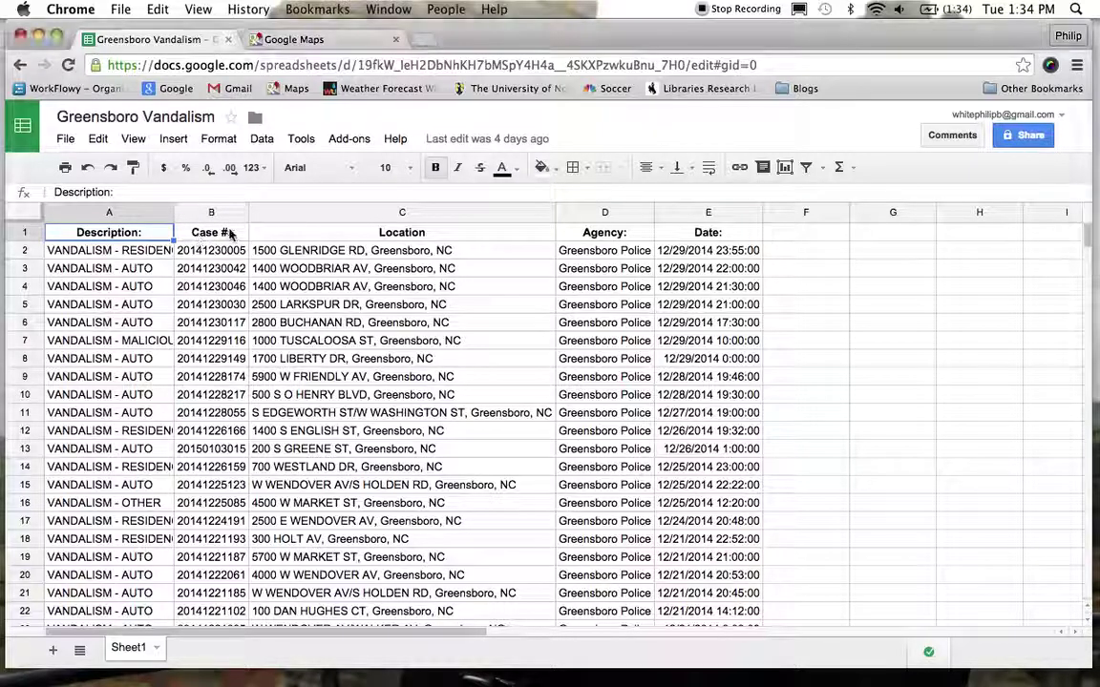
click(231, 233)
click(369, 233)
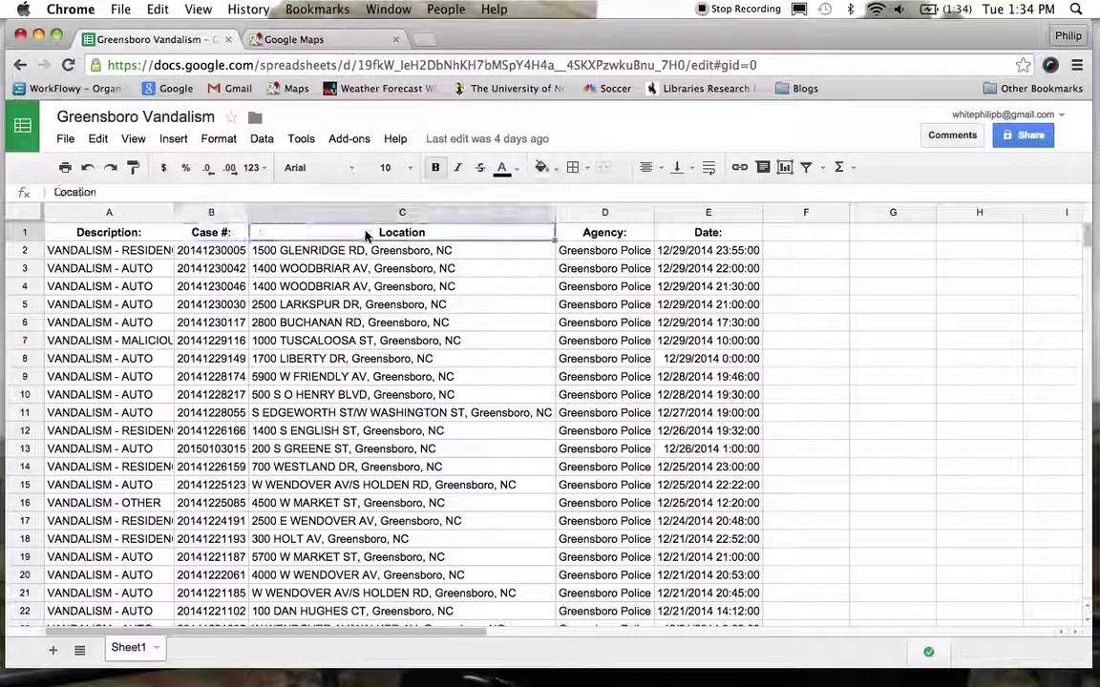
click(603, 233)
click(658, 233)
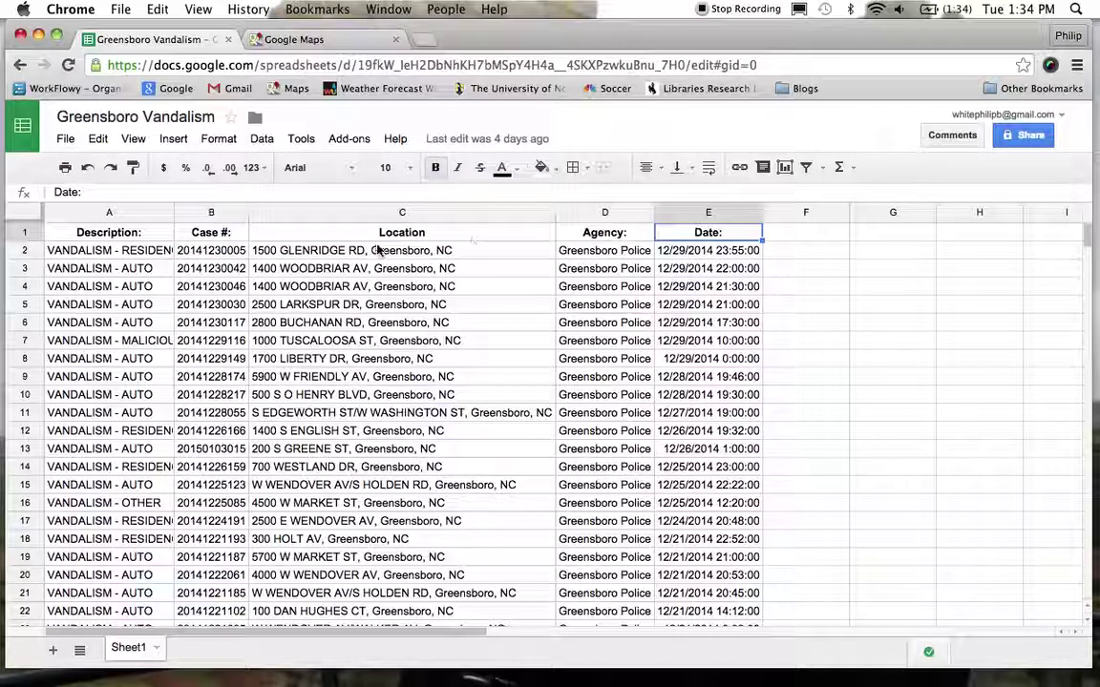
click(363, 236)
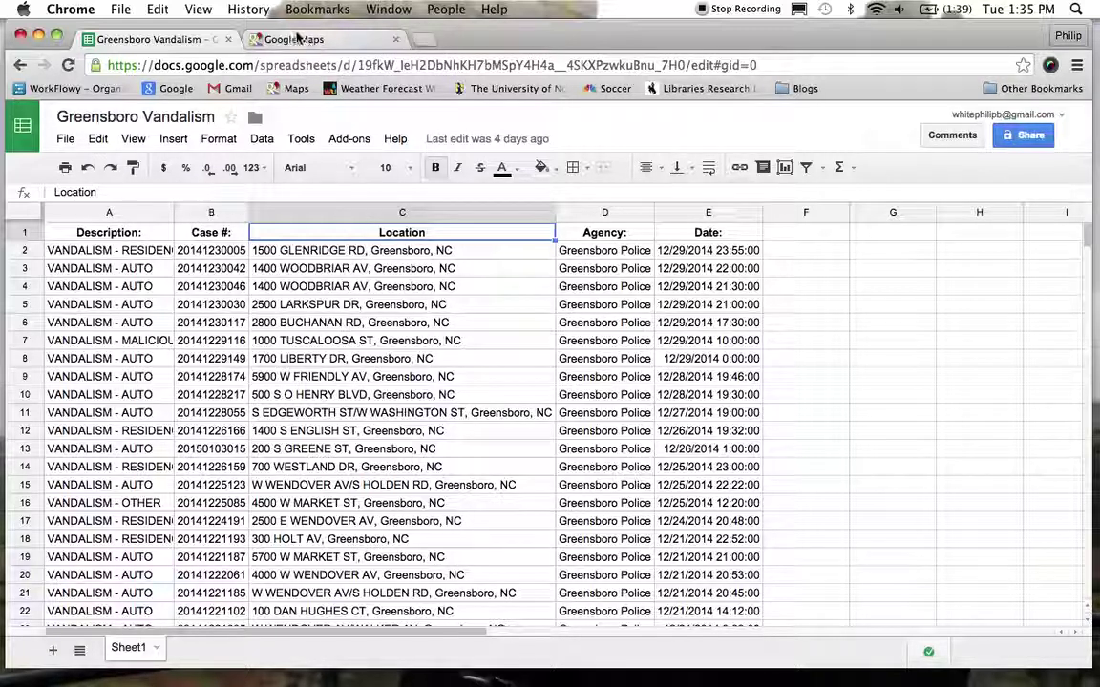
Switch to Google Maps and create a new custom map from My Maps.
click(295, 40)
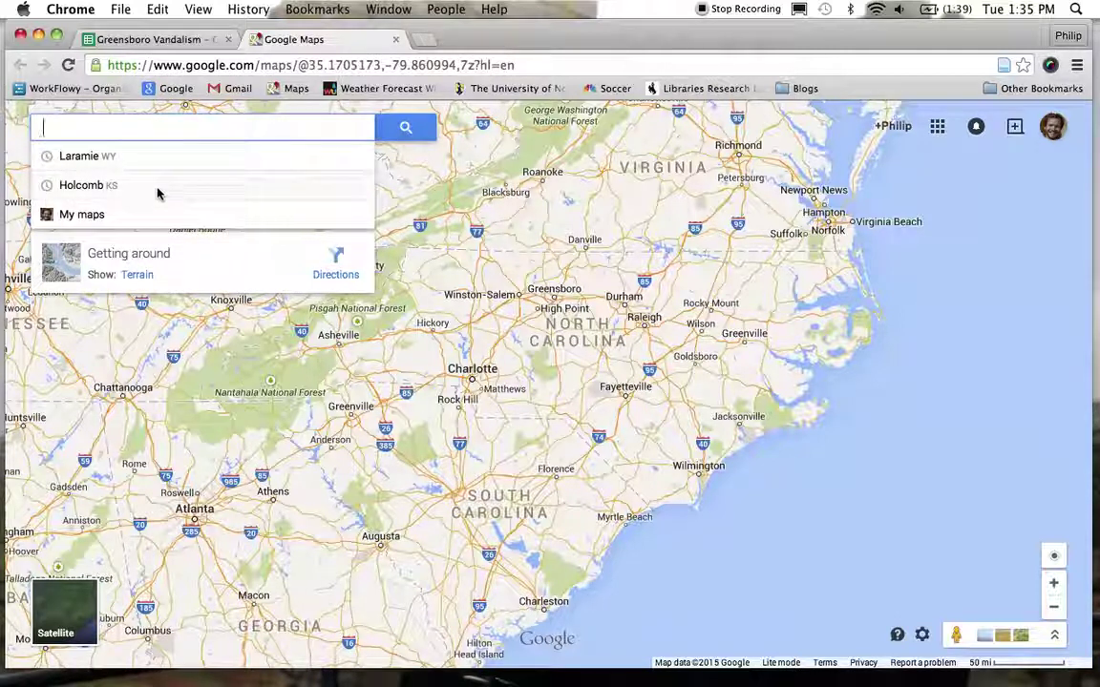
click(117, 216)
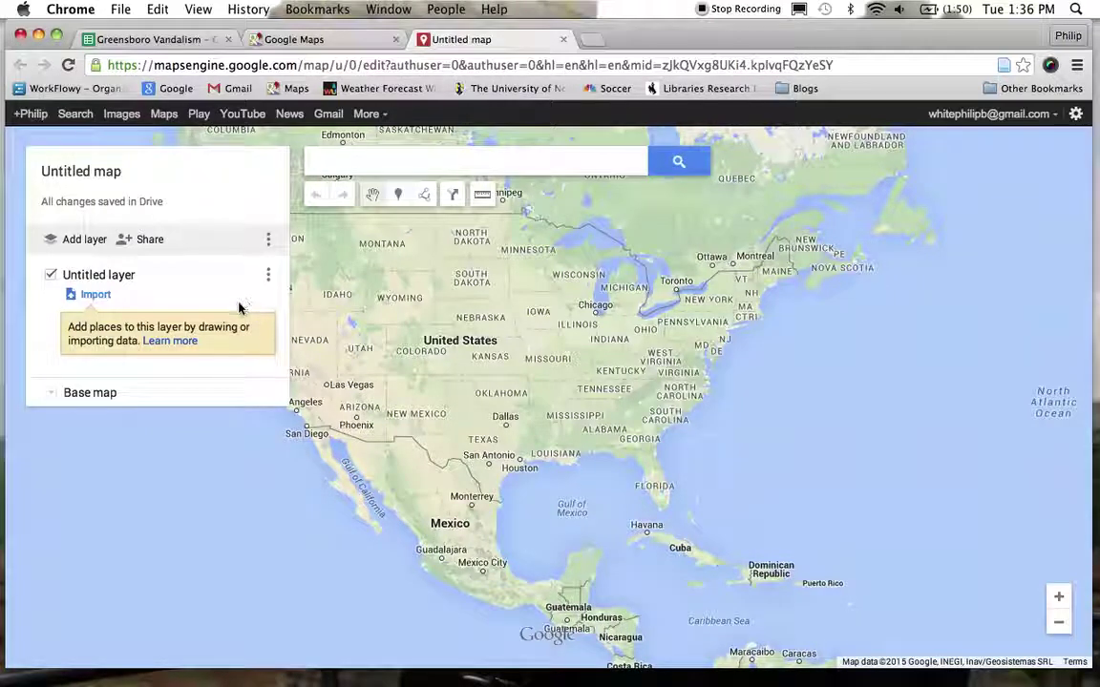
Import the Greensboro Vandalism spreadsheet from Google Drive into the untitled layer.
click(100, 297)
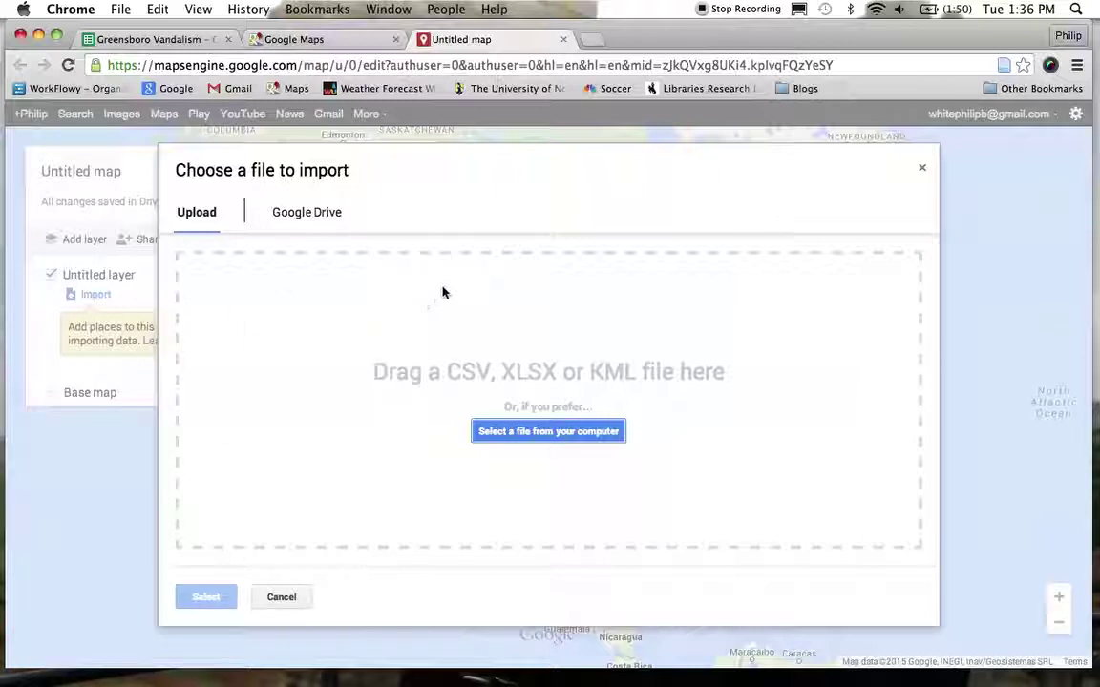
click(318, 222)
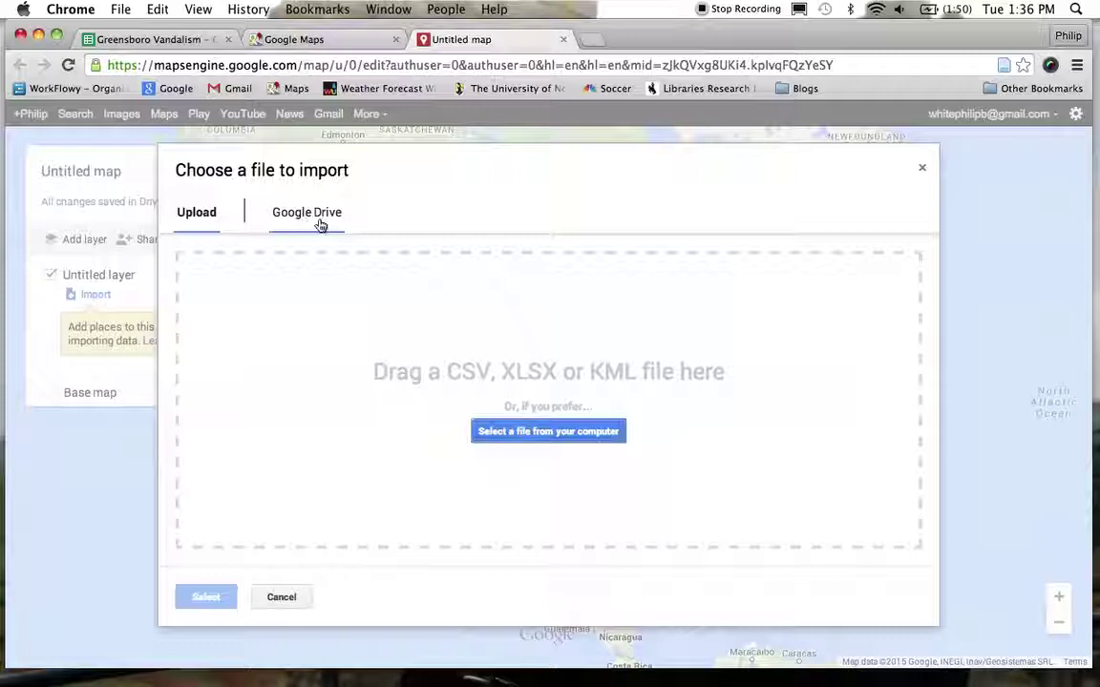
scroll(301, 368, down, 1)
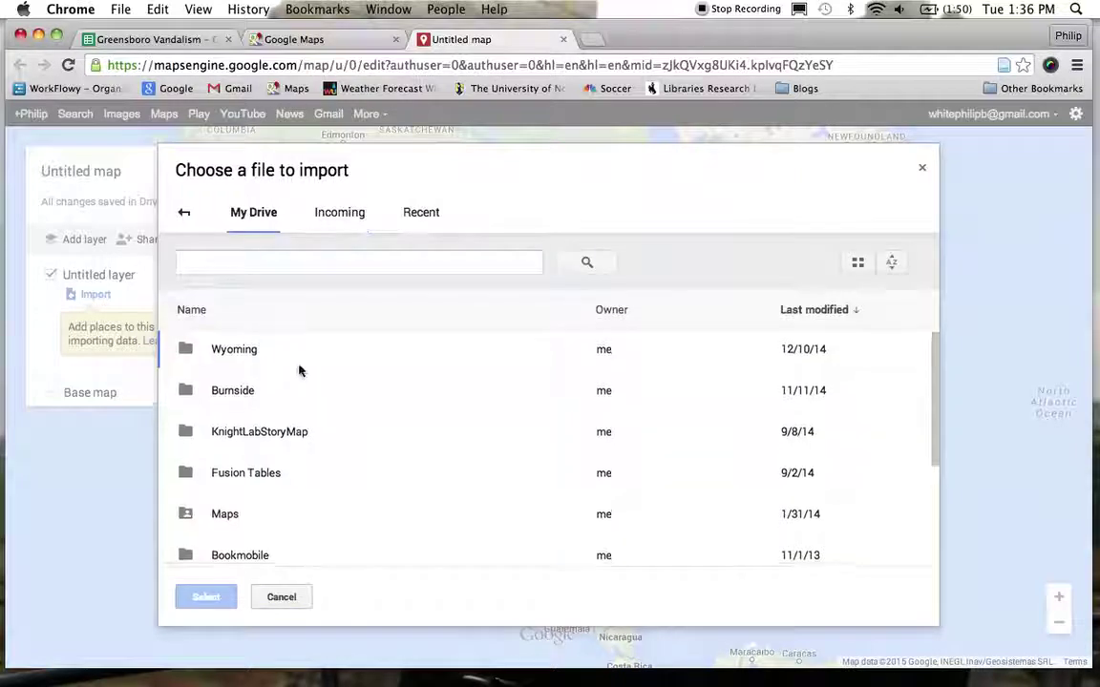
scroll(299, 371, down, 4)
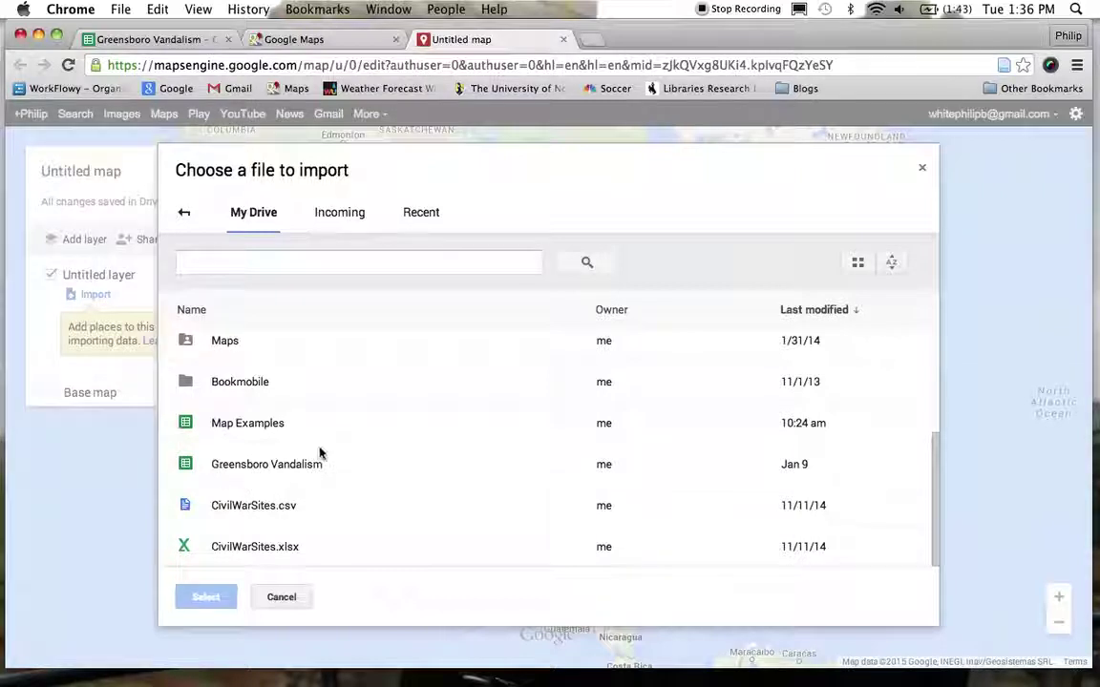
click(286, 462)
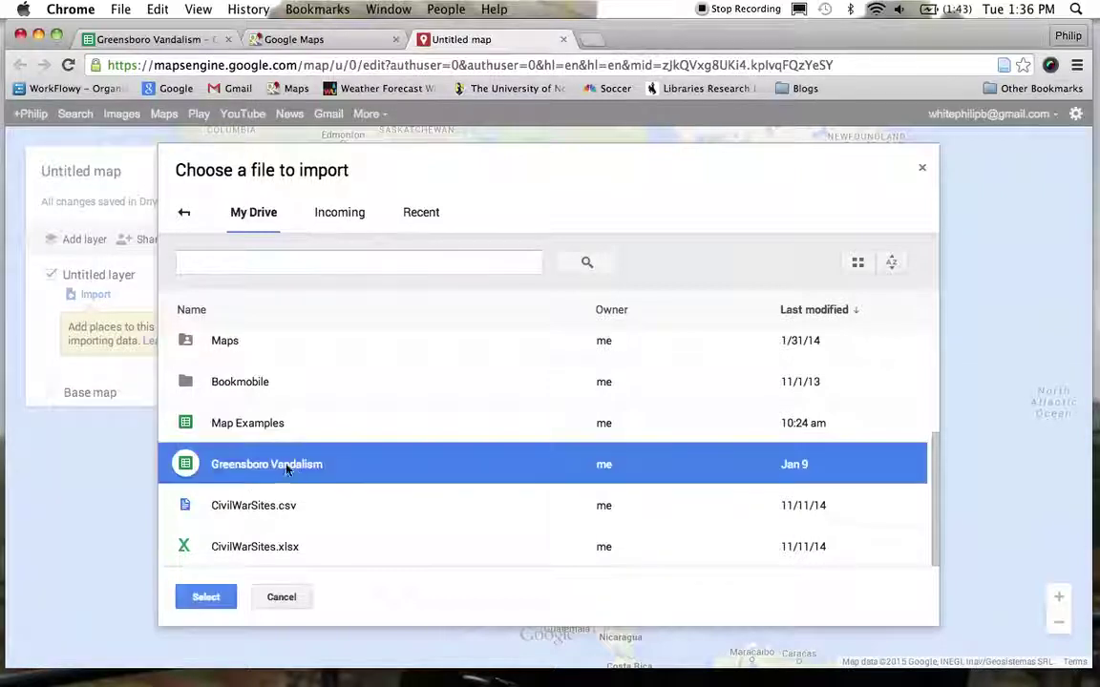
click(196, 598)
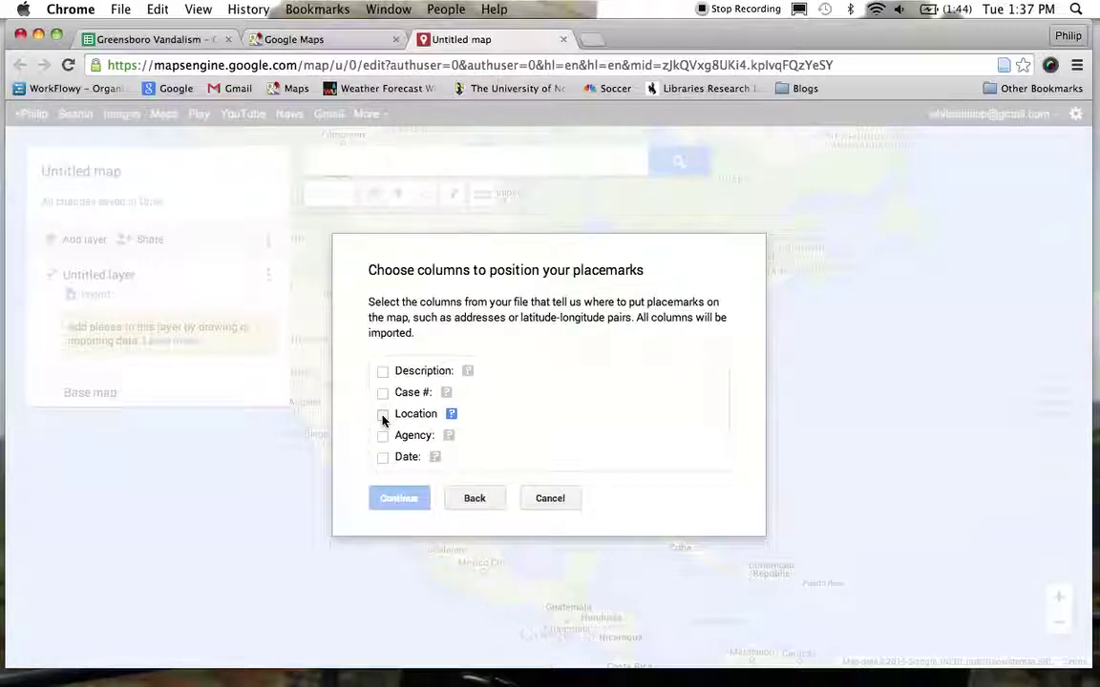
Position the placemarks by the Location column, title them by the Description column, and finish the import.
click(383, 415)
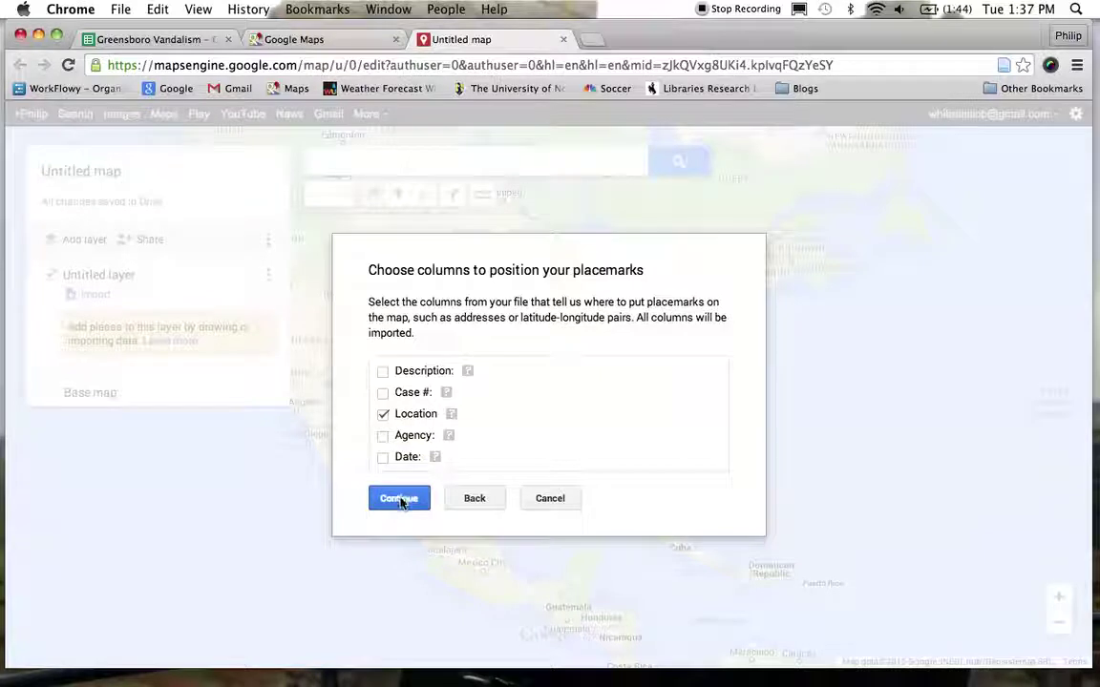
click(400, 501)
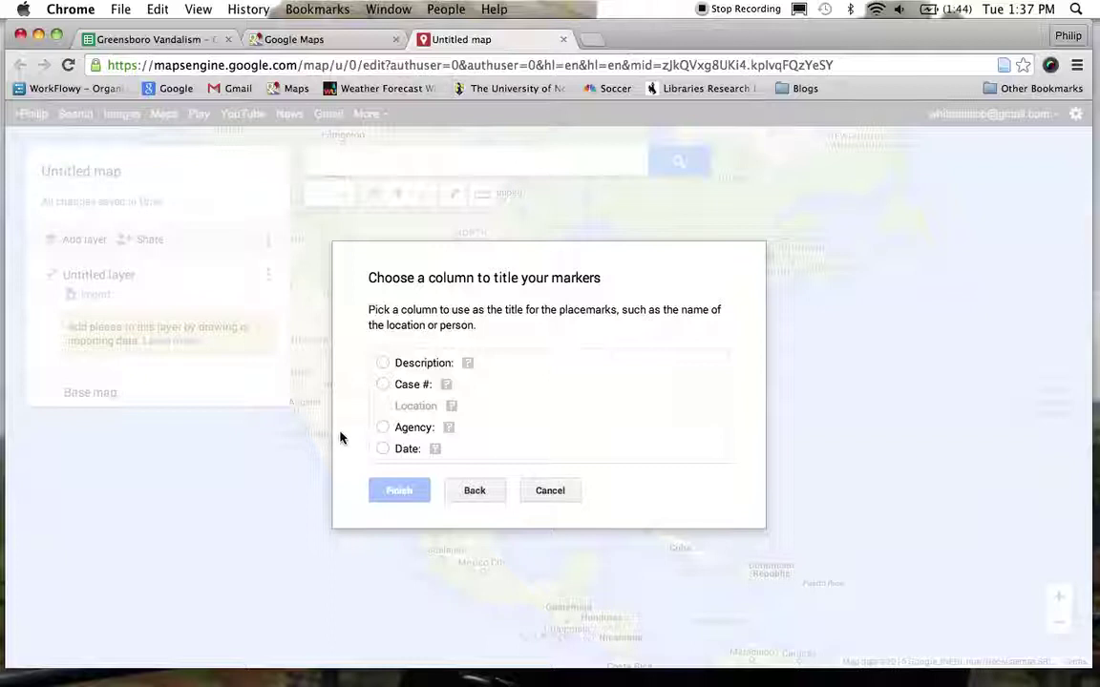
click(383, 363)
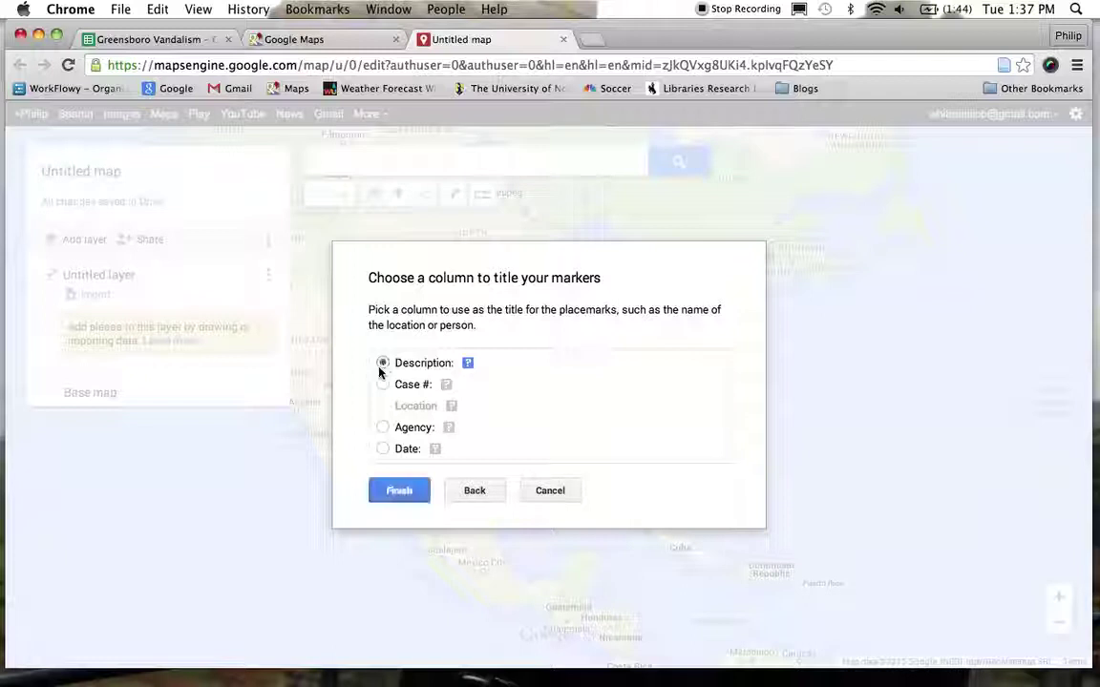
click(397, 490)
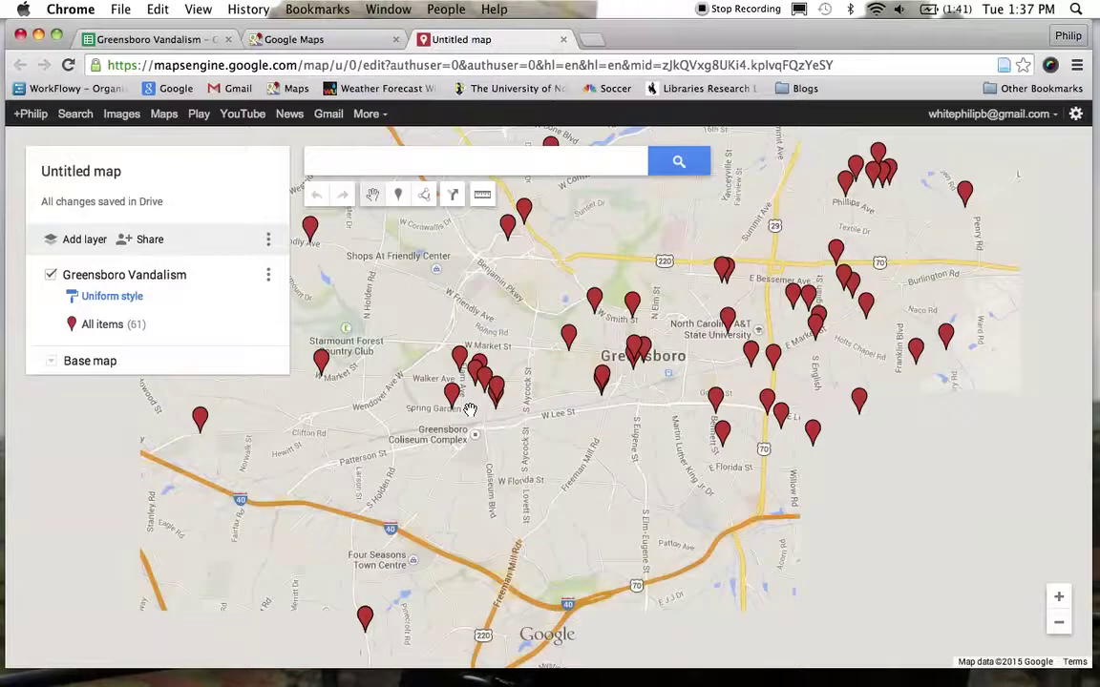
Examine the details of the marker just west of downtown Greensboro, south of W Smith St, and close its info window.
drag(647, 426, 602, 516)
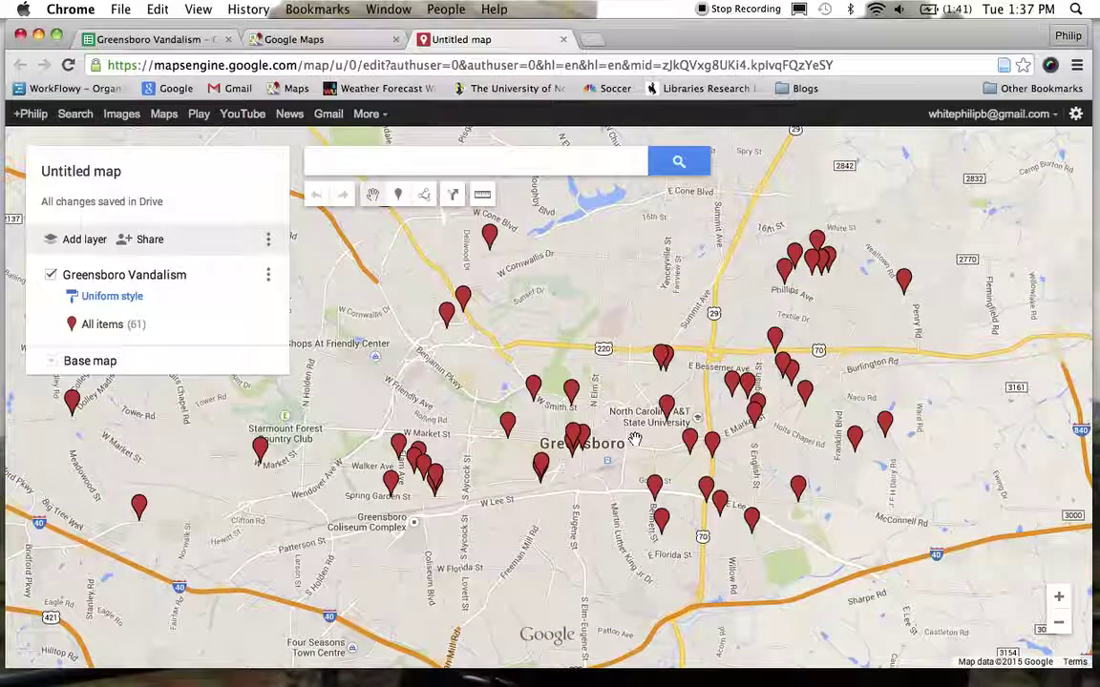
click(508, 424)
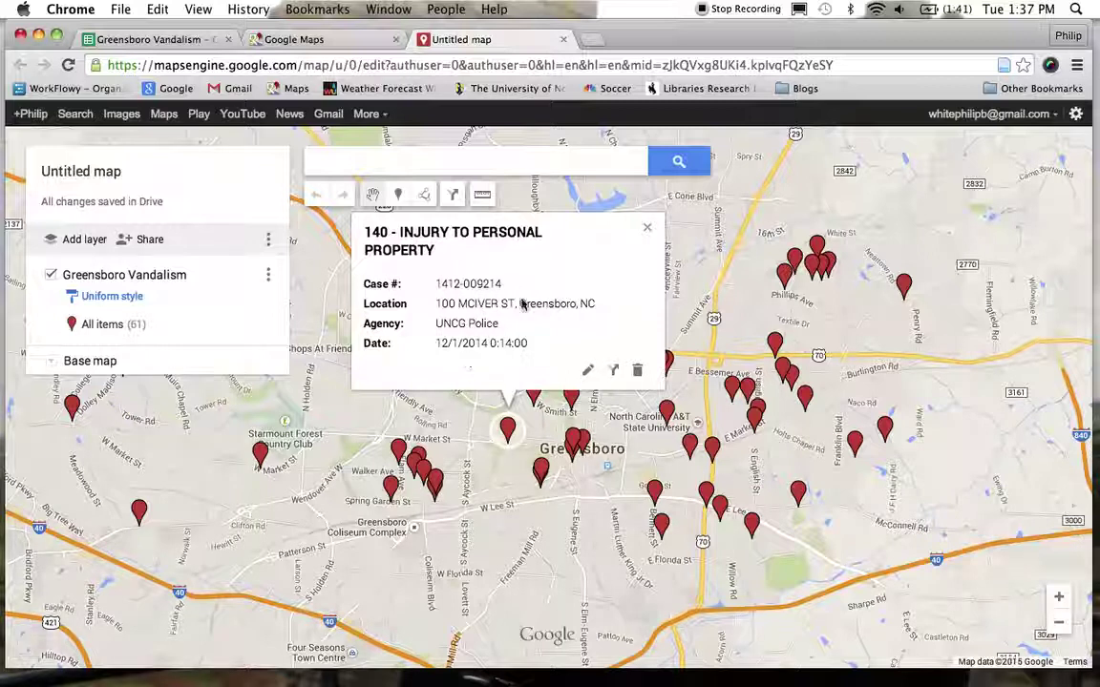
click(647, 227)
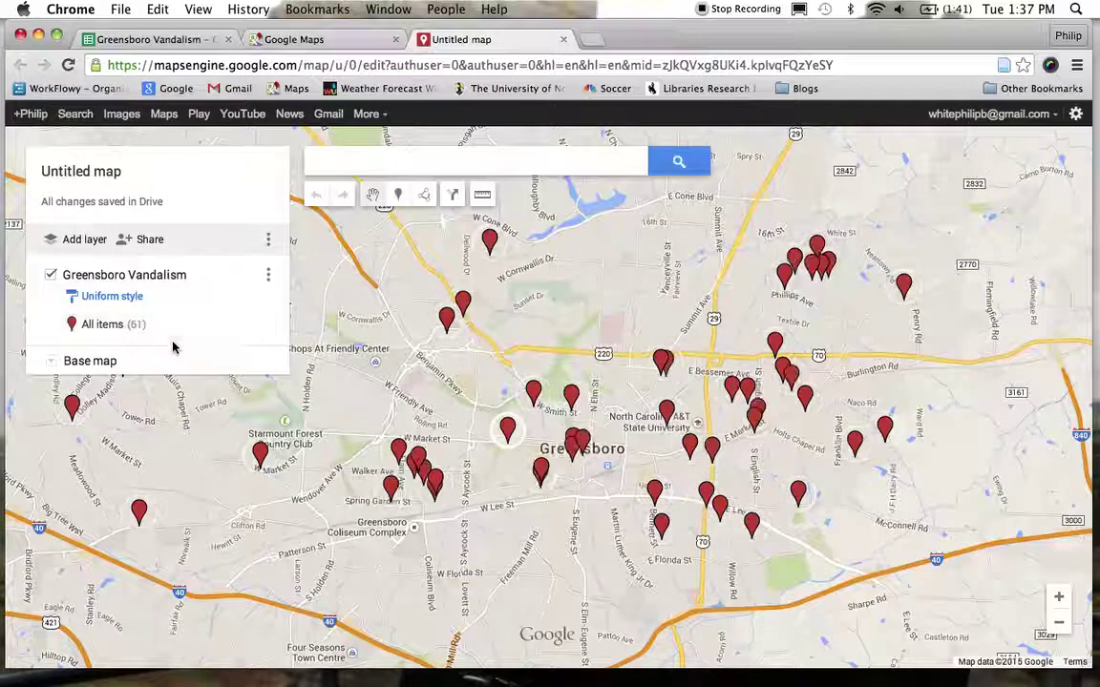
Restyle all items in the Greensboro Vandalism layer as light teal circles.
mouse_move(206, 329)
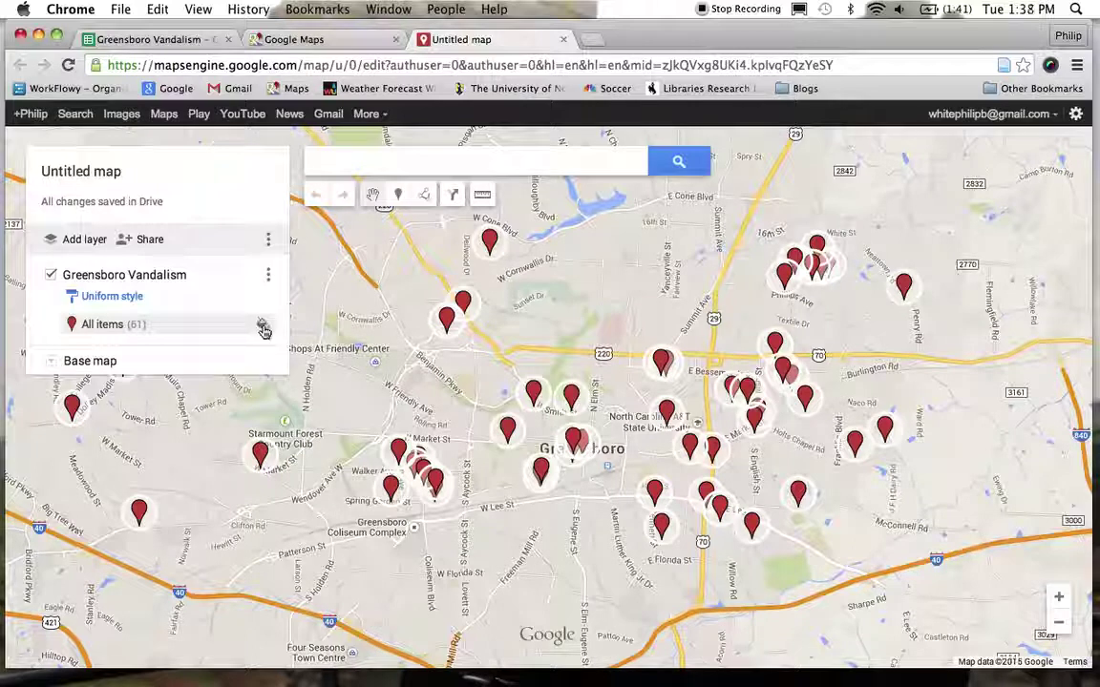
click(263, 328)
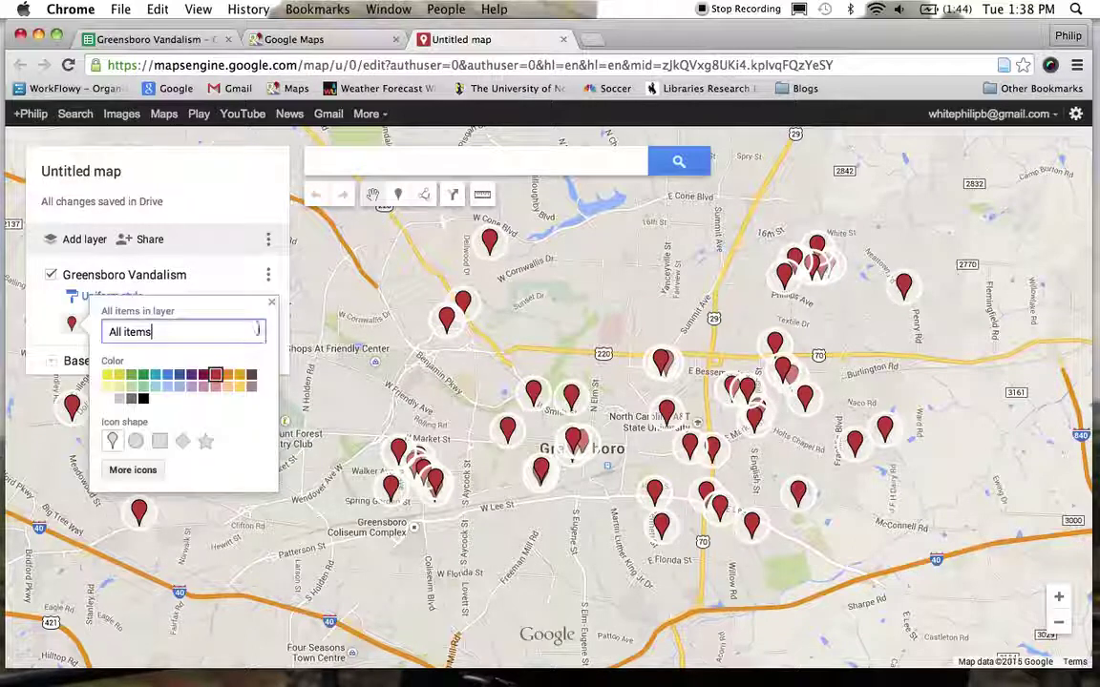
click(155, 386)
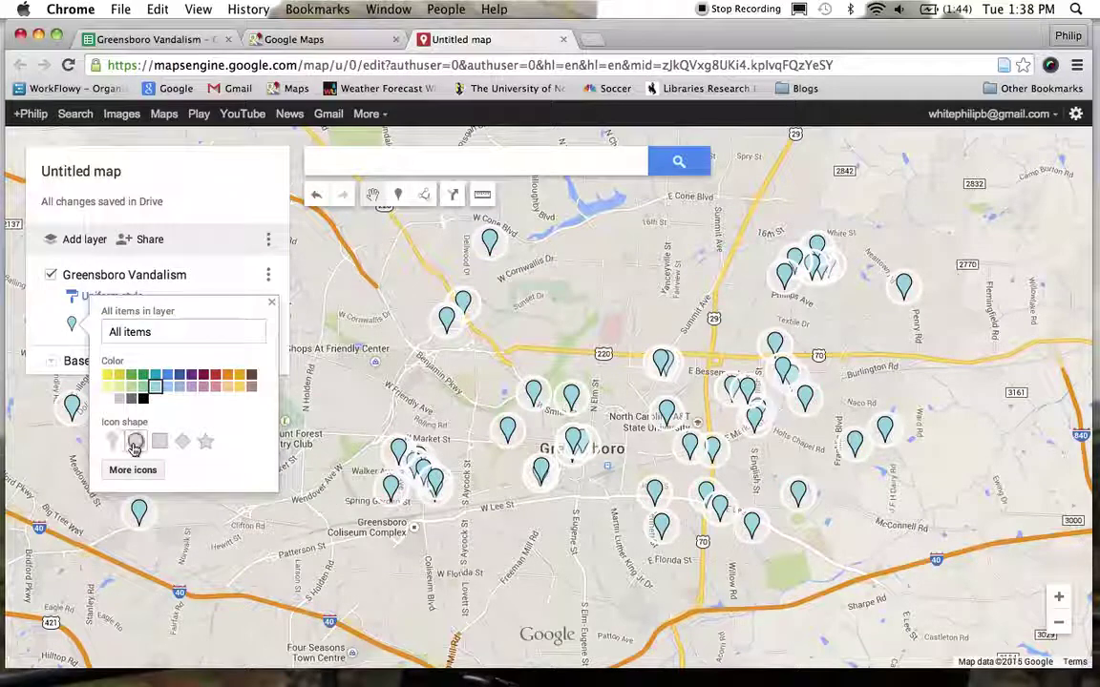
click(135, 444)
click(273, 303)
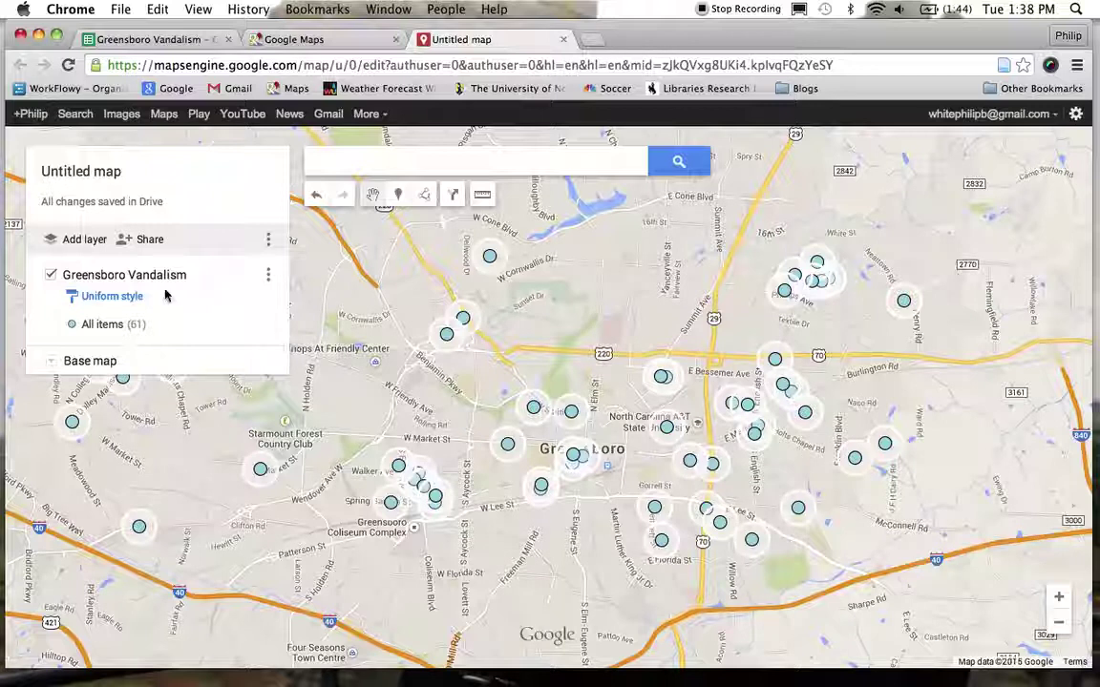
Group the layer's places by the Description data column so each vandalism type has its own style.
click(105, 299)
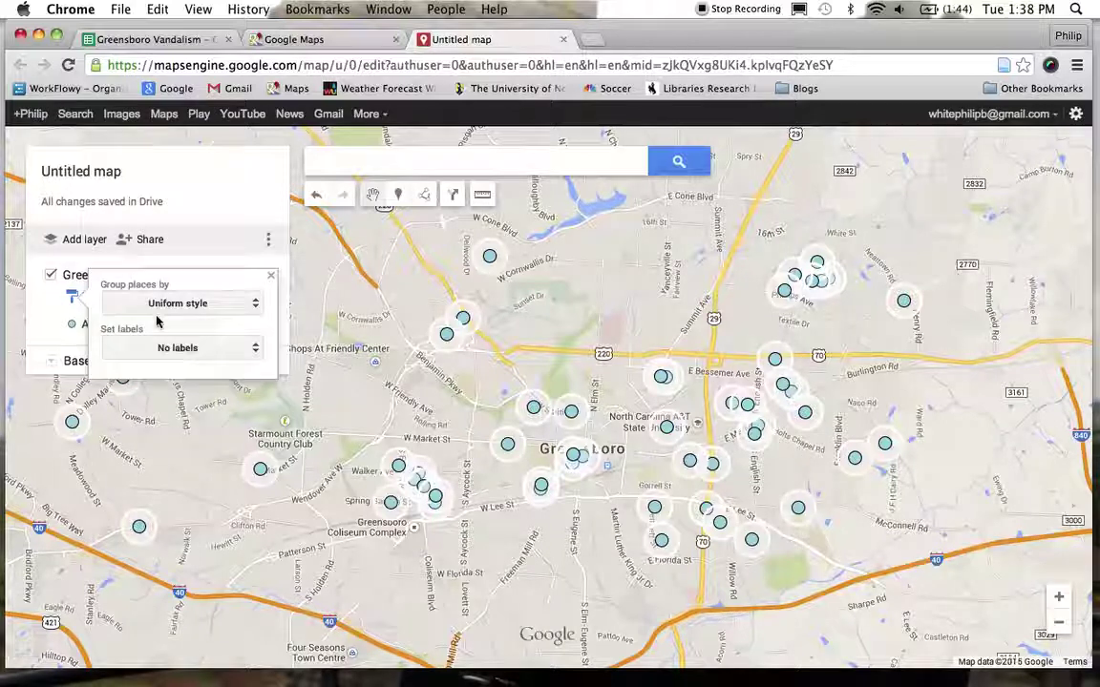
click(256, 304)
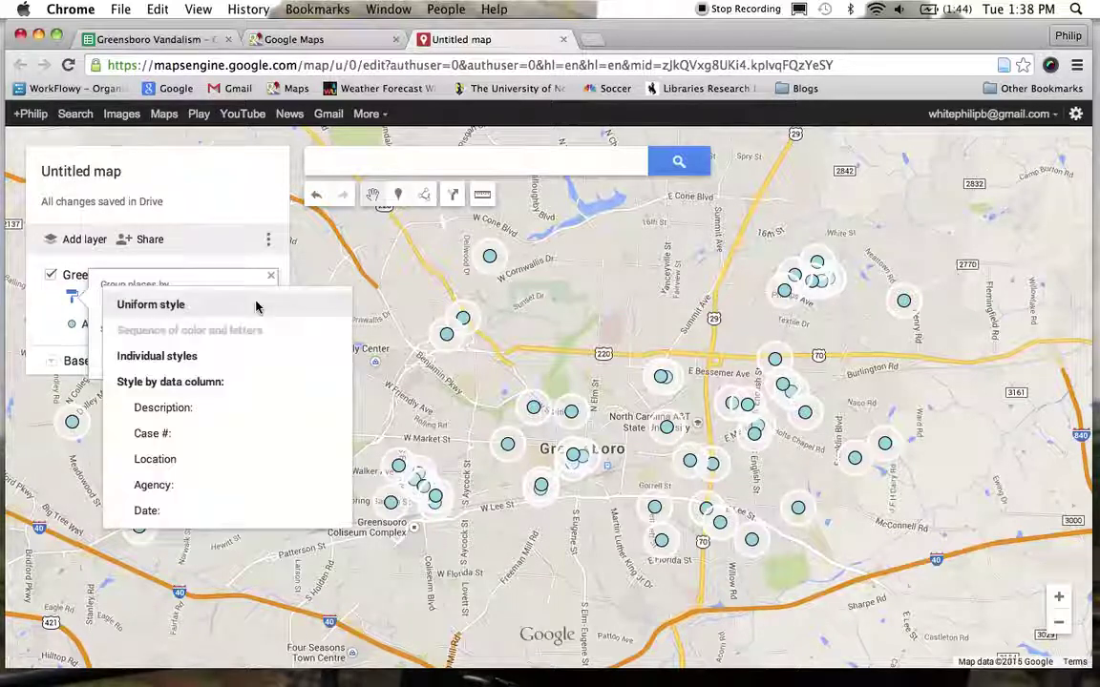
click(211, 412)
click(270, 277)
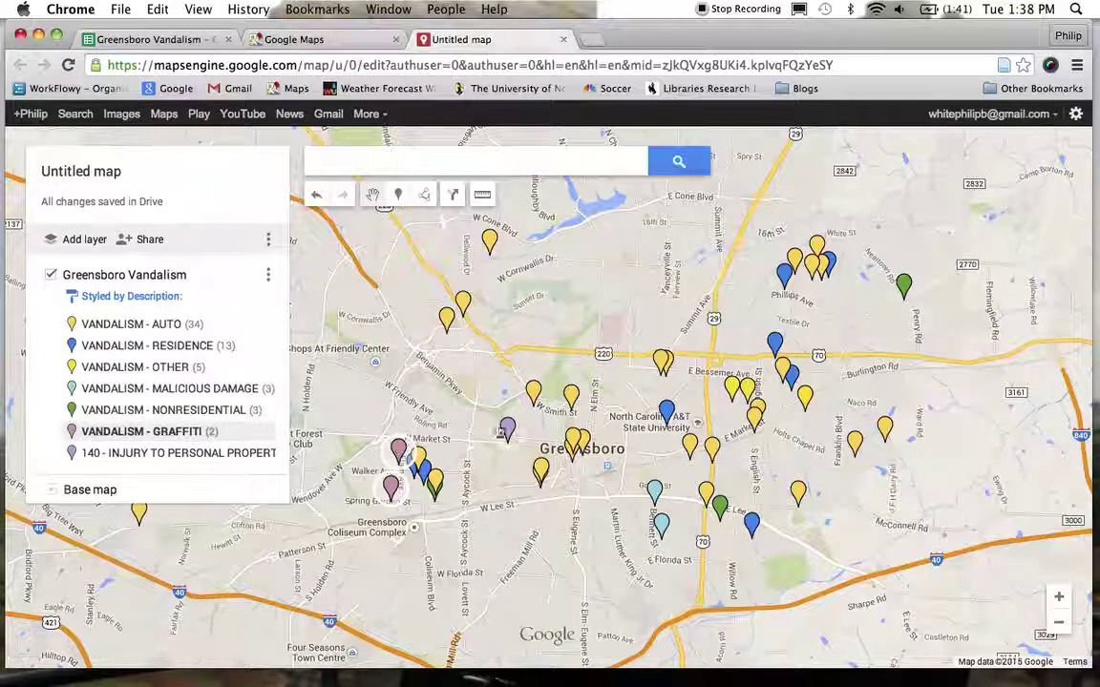
Examine the details of the northern graffiti marker near Walker Ave and close its info window.
click(399, 451)
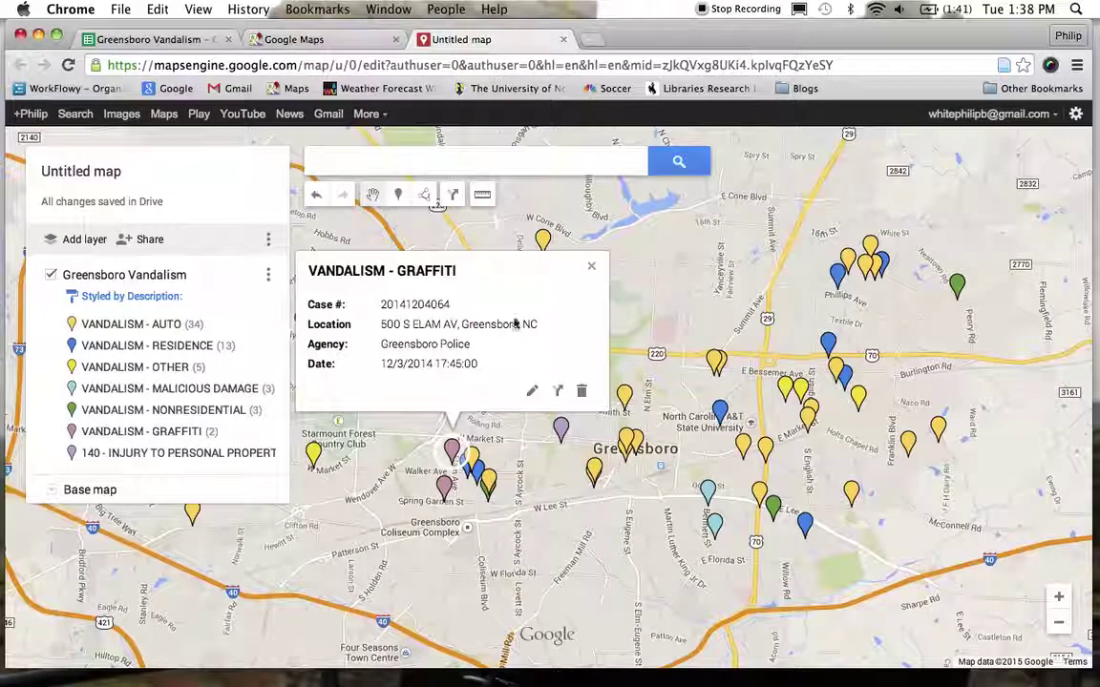
click(592, 267)
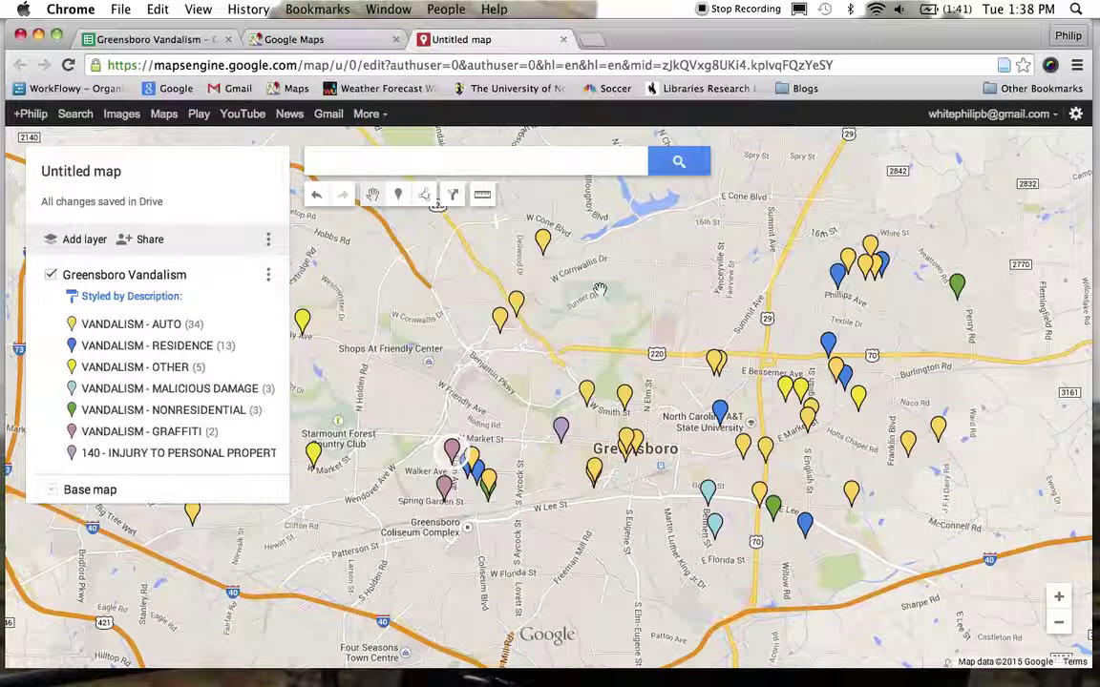
drag(660, 292, 622, 313)
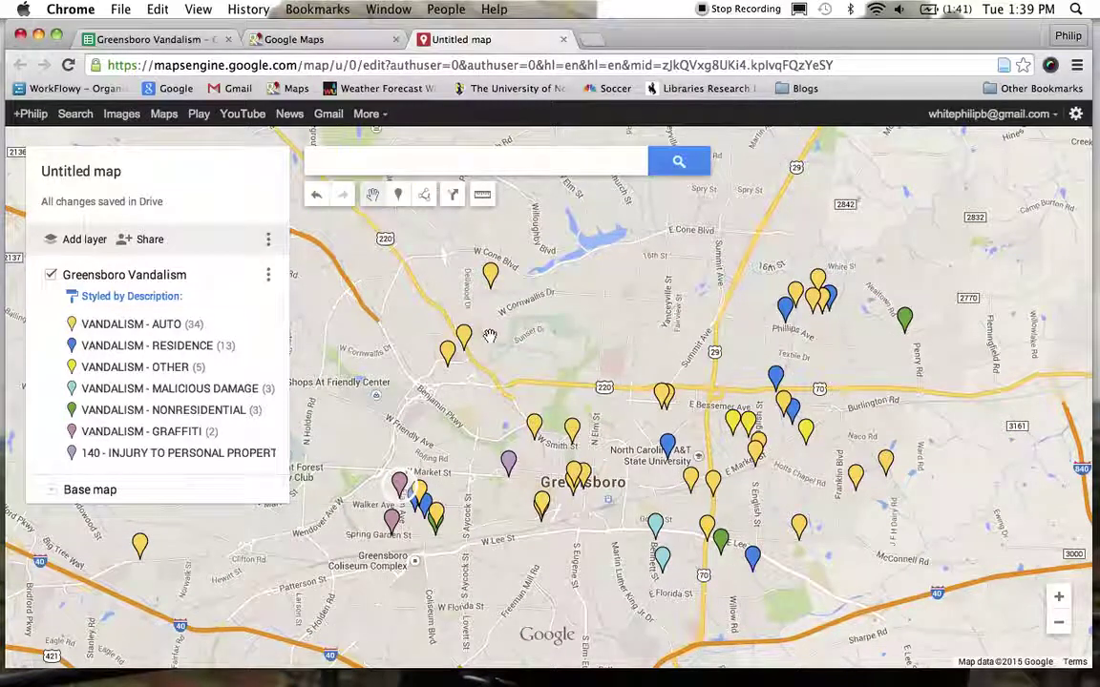
Start sharing the map and save it with the title Greensboro Vandalism and the description December 2014.
click(150, 242)
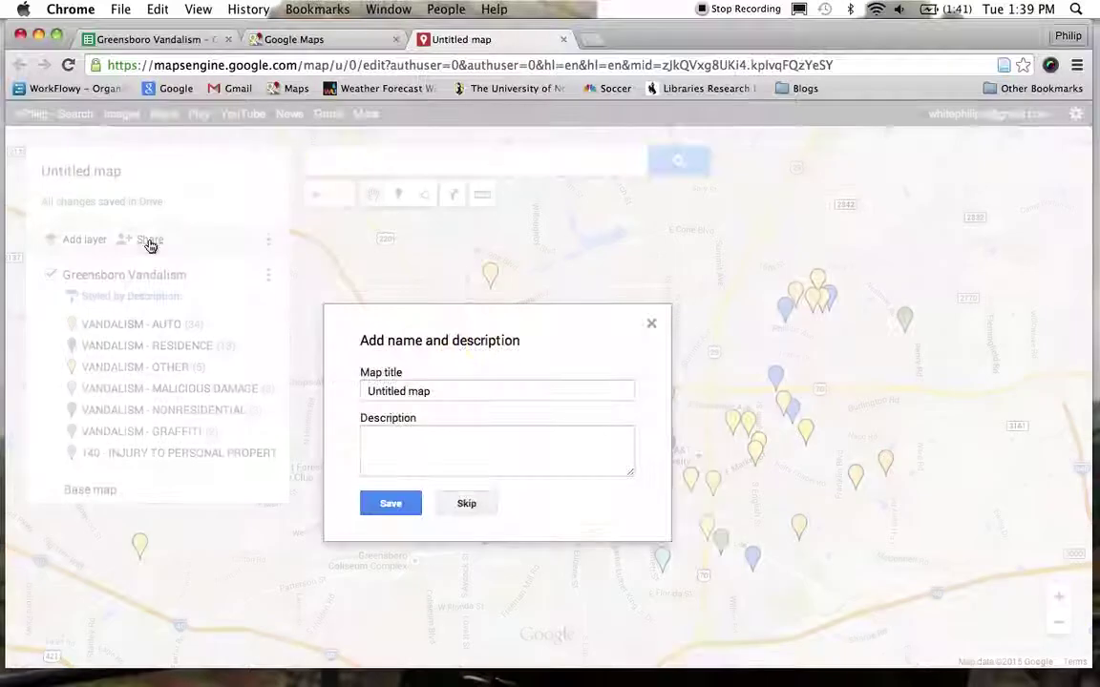
click(475, 391)
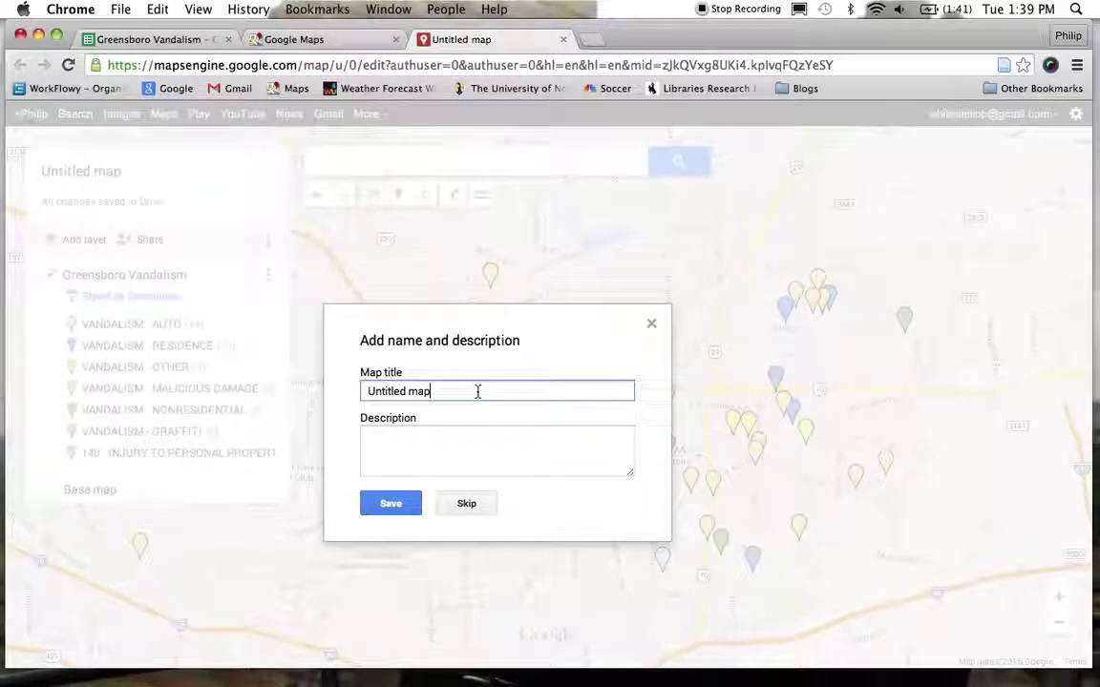
triple_click(448, 391)
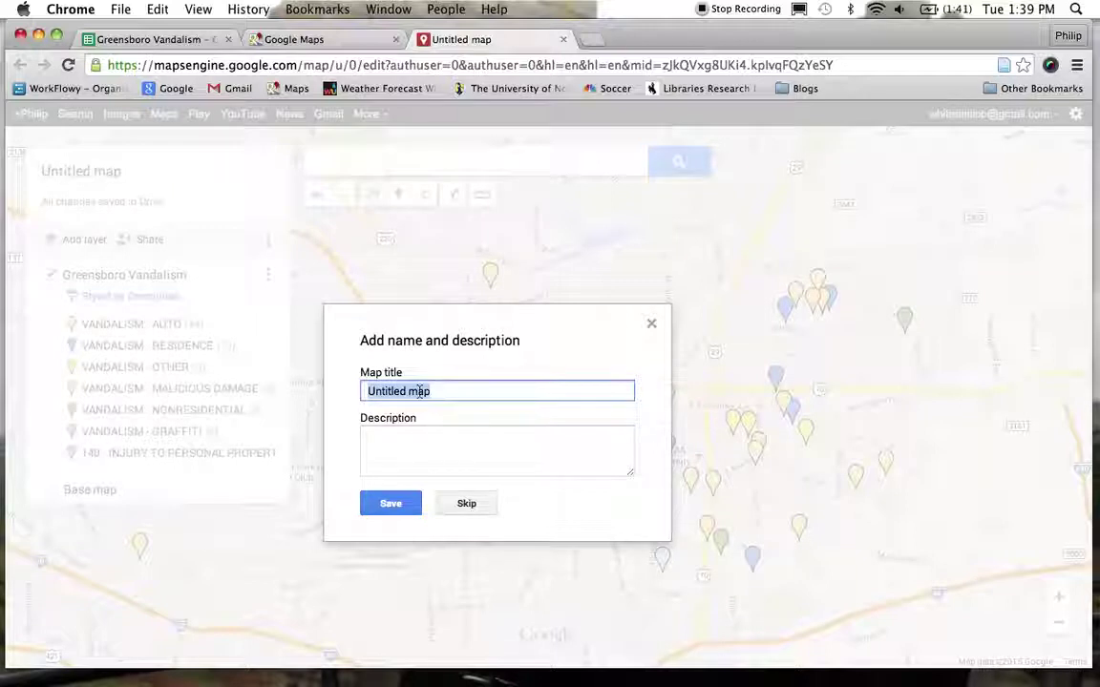
text(Greensb)
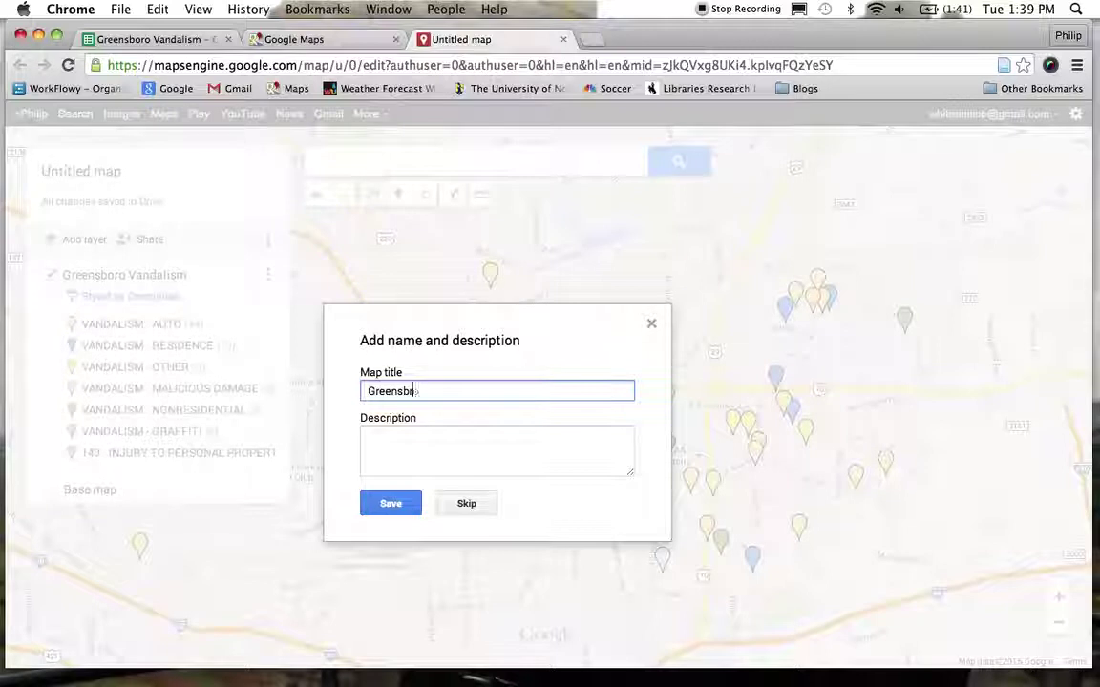
text(oro Vand)
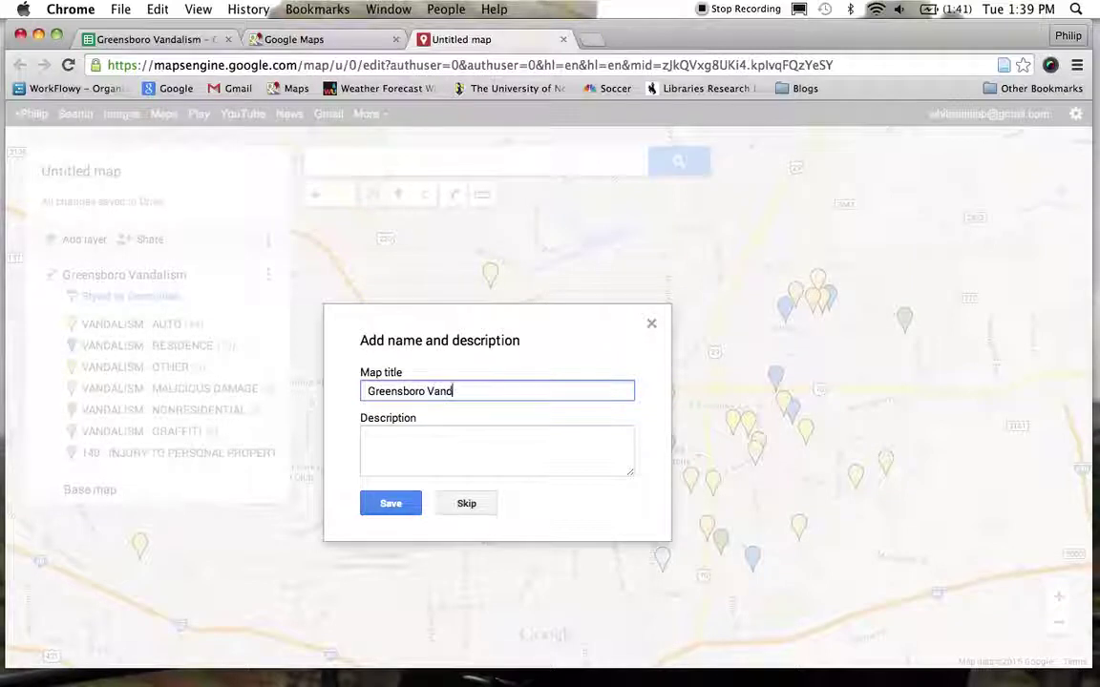
text(alism)
key(Tab)
text(Dec)
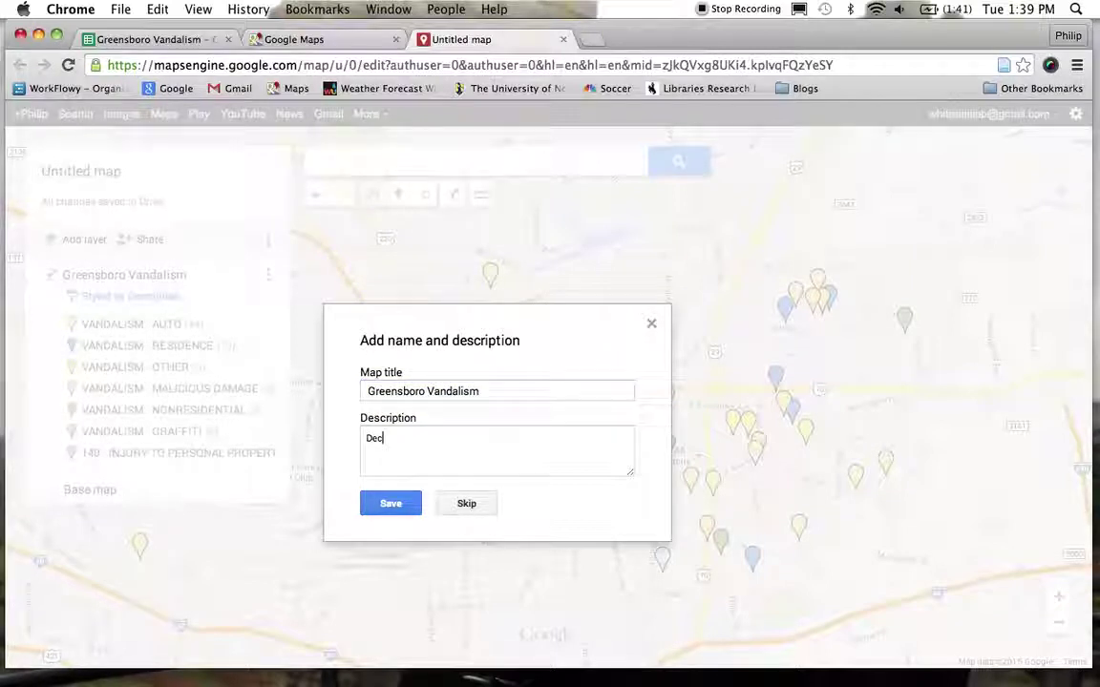
text(ember 2014)
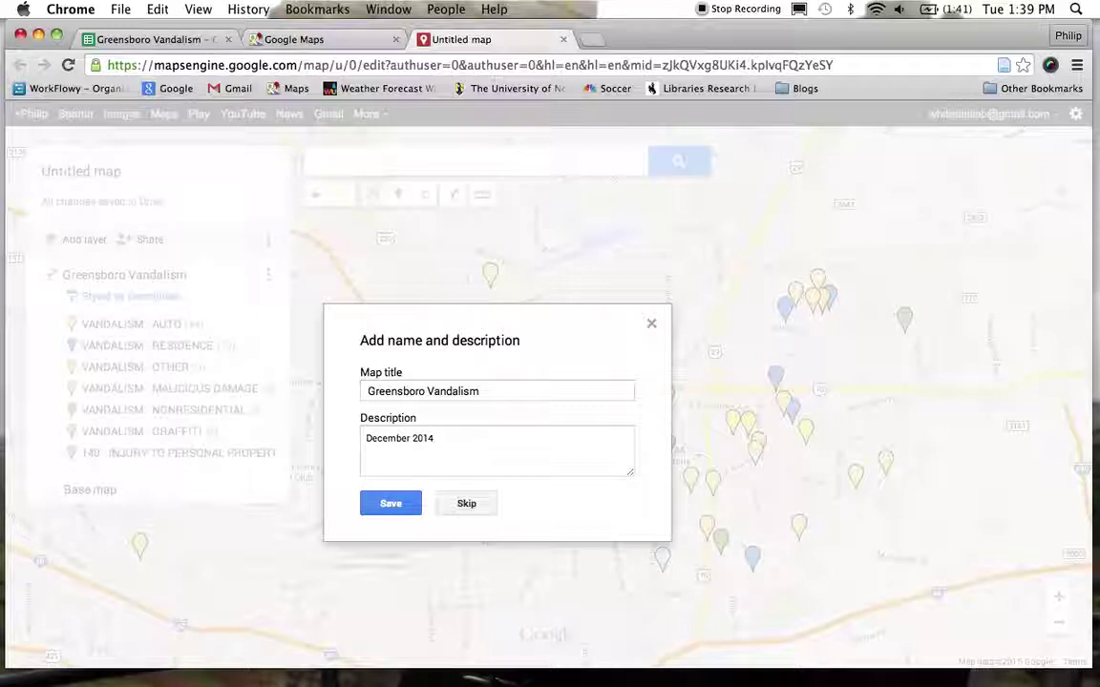
click(391, 503)
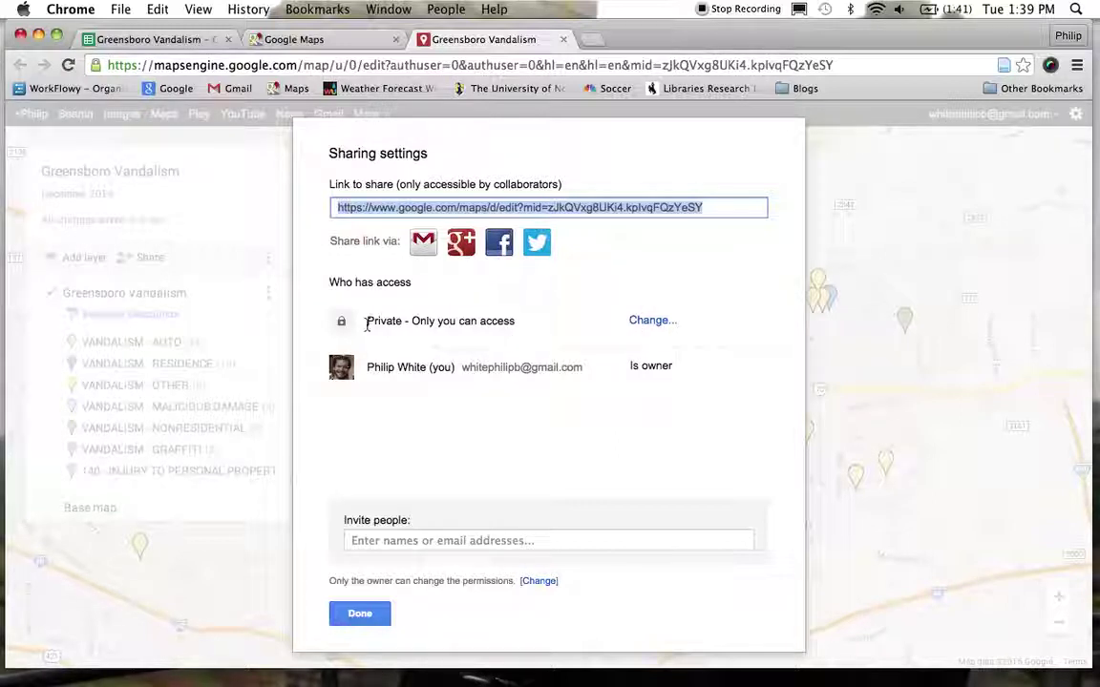
Set the map's link sharing to Public on the web and finish the sharing settings.
click(655, 322)
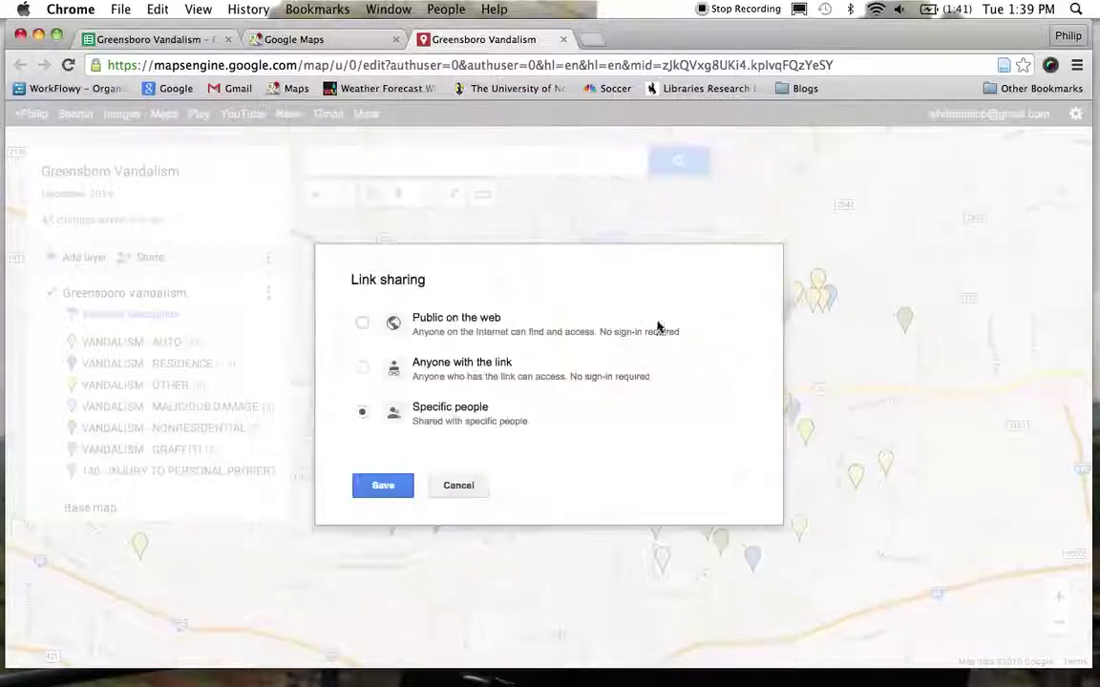
click(362, 323)
click(379, 523)
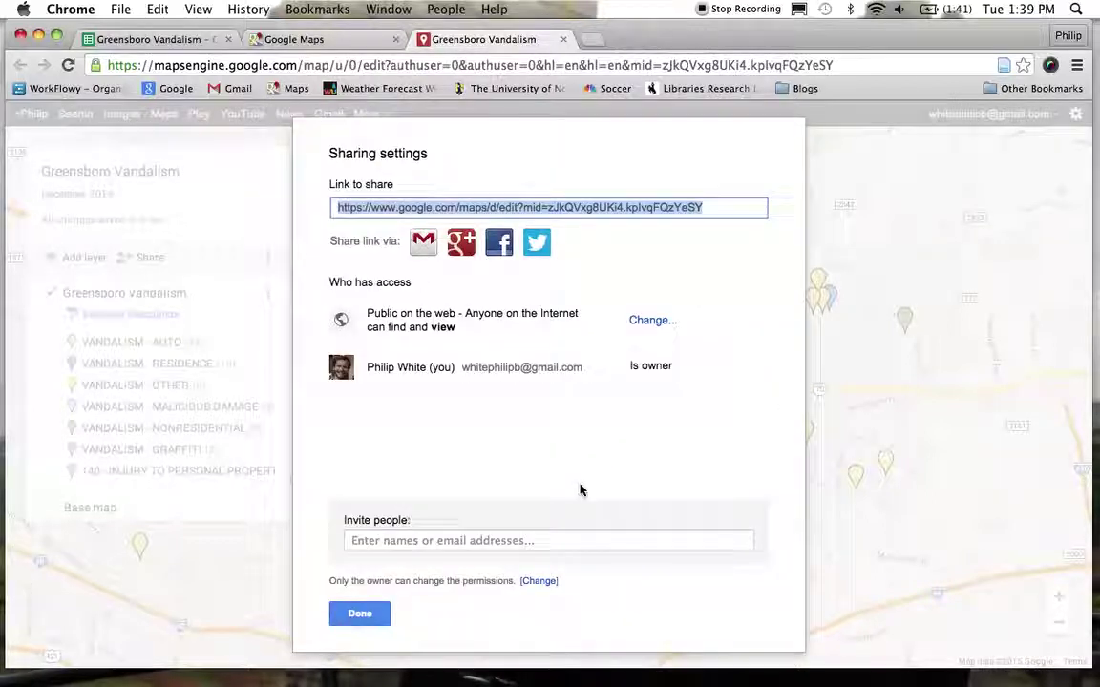
click(361, 616)
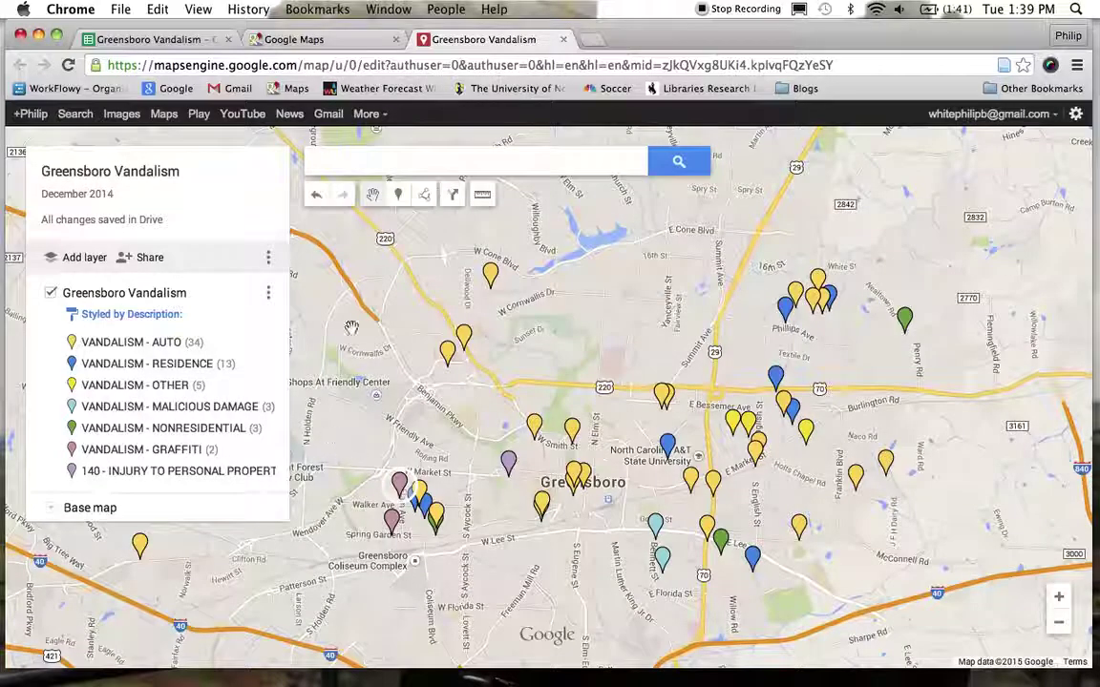
View the HTML code for embedding the map on a website and close it.
click(269, 264)
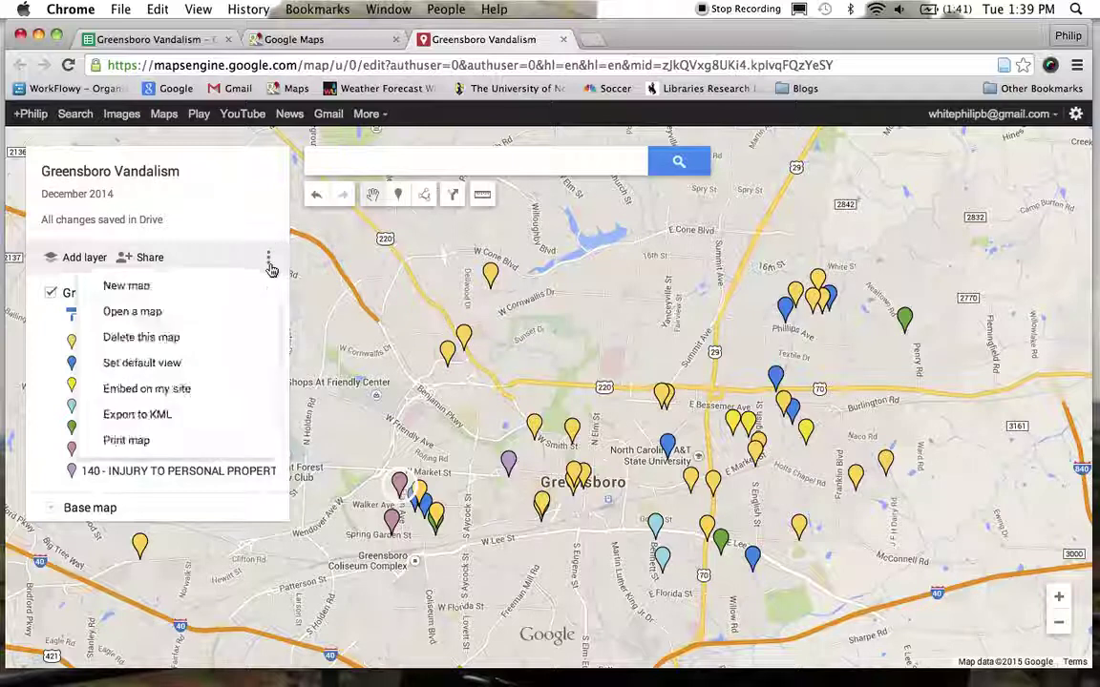
click(206, 393)
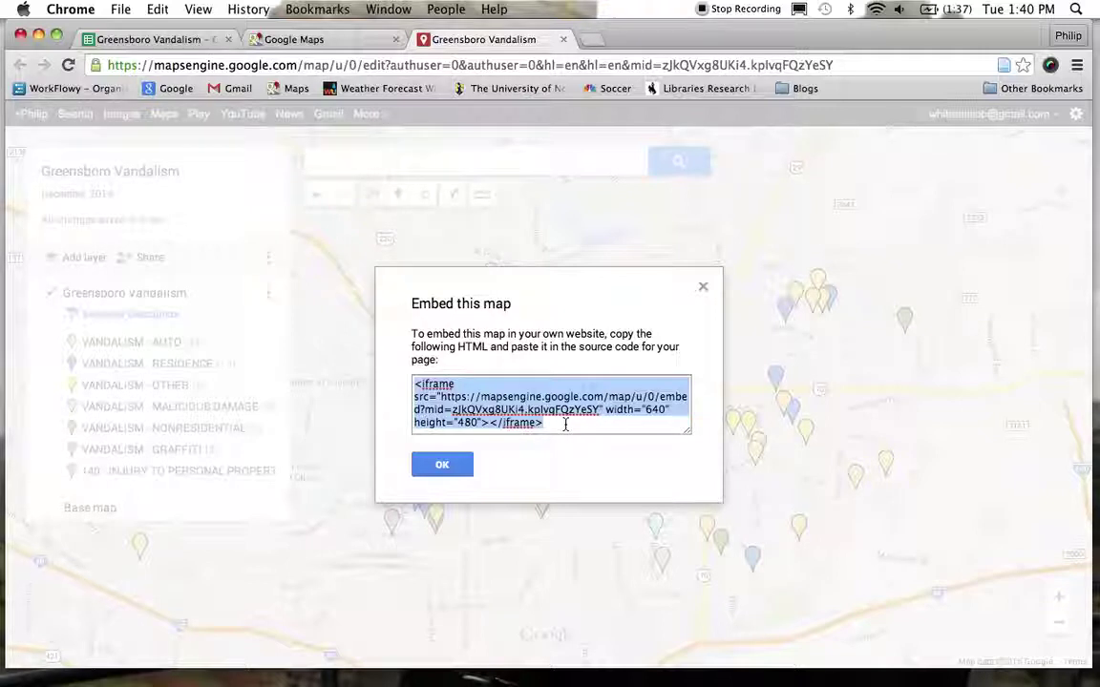
click(442, 466)
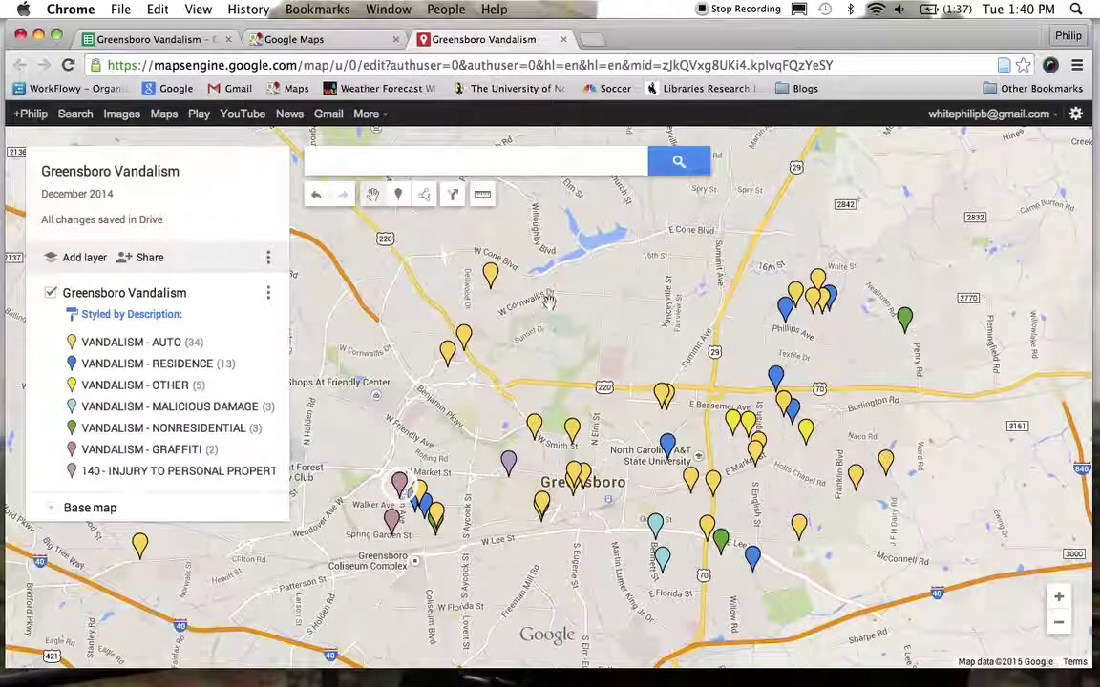
drag(628, 310, 599, 343)
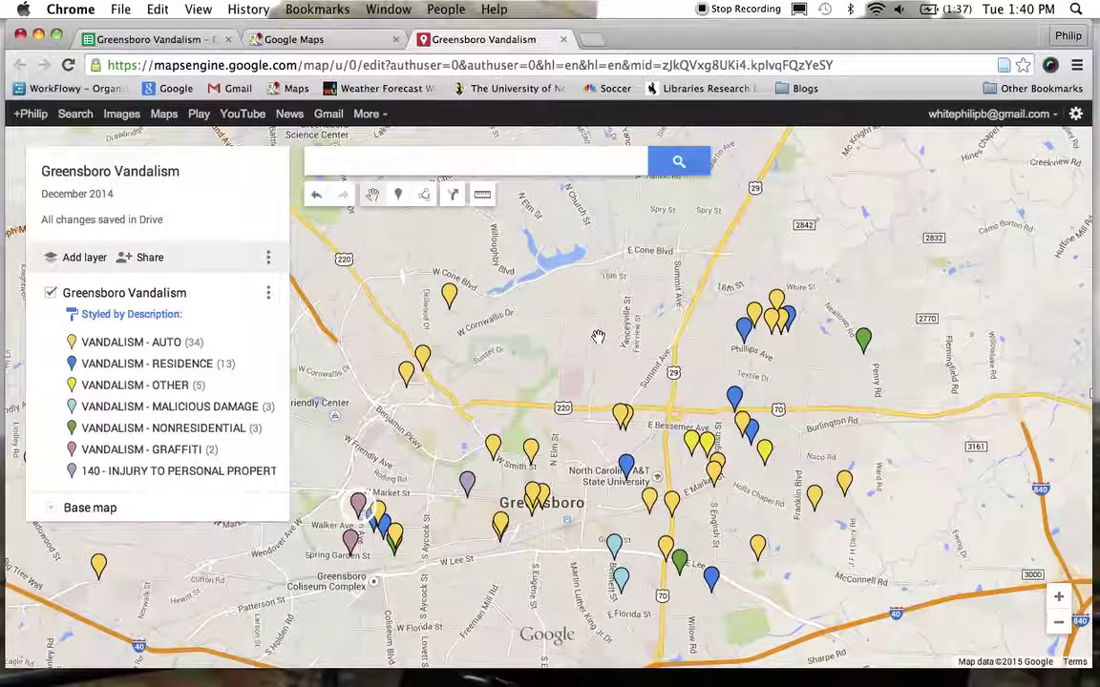